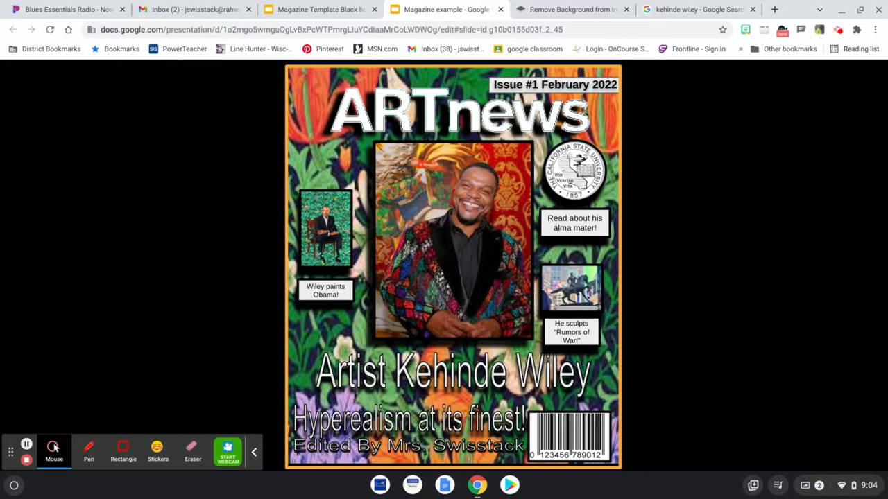
Exit the slideshow, select the ARTnews title image on the magazine cover, and switch to the remove.bg website
key("Escape")
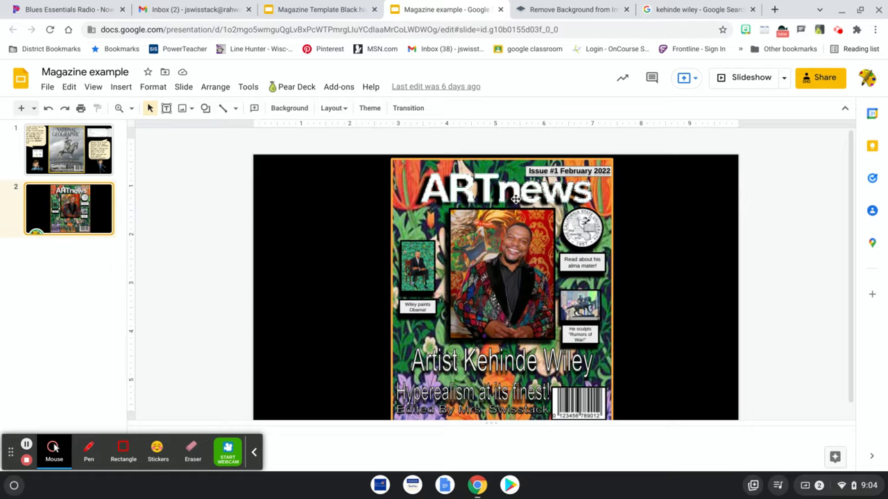
left_click(516, 199)
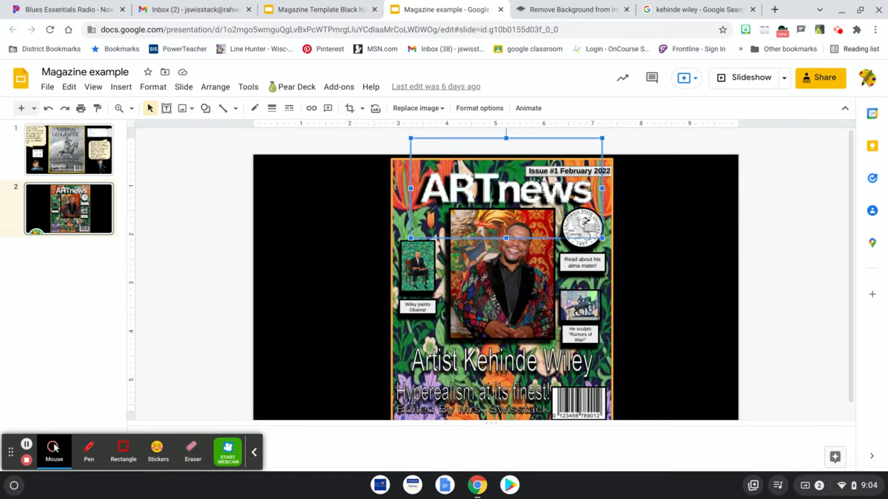
left_click(547, 12)
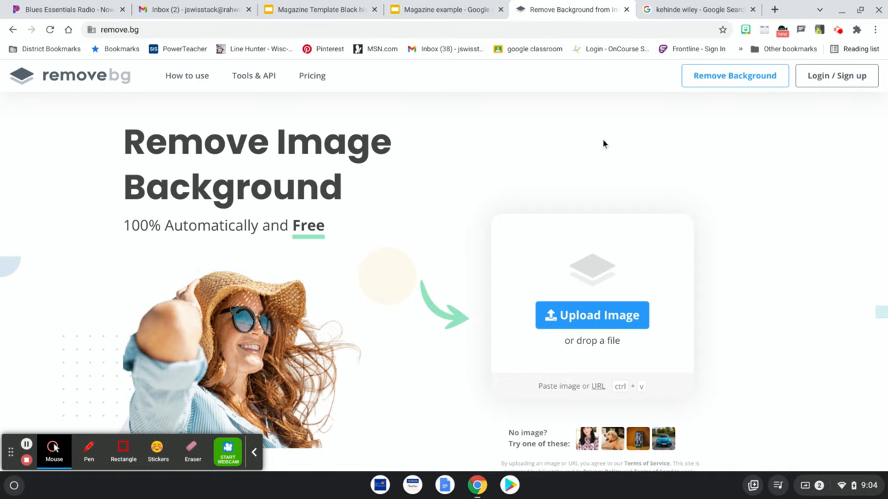
Switch to the Google Images results and replace the query with a search for "Art news"
left_click(725, 10)
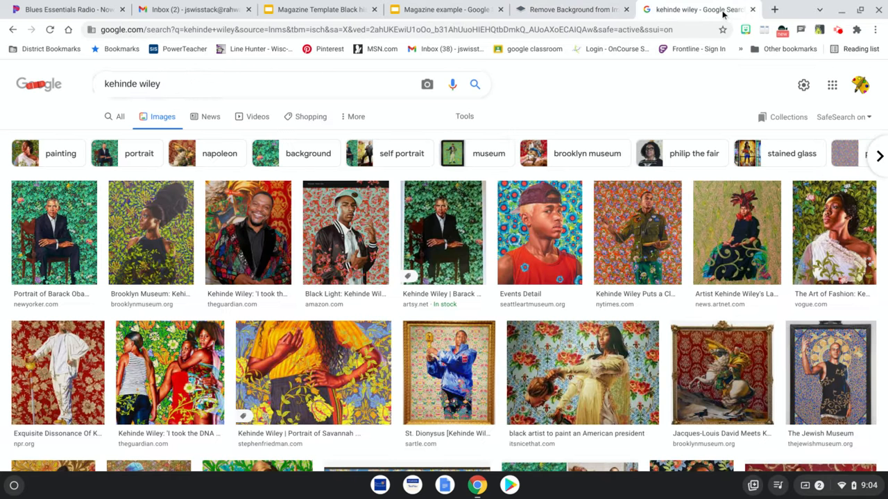
left_click(206, 84)
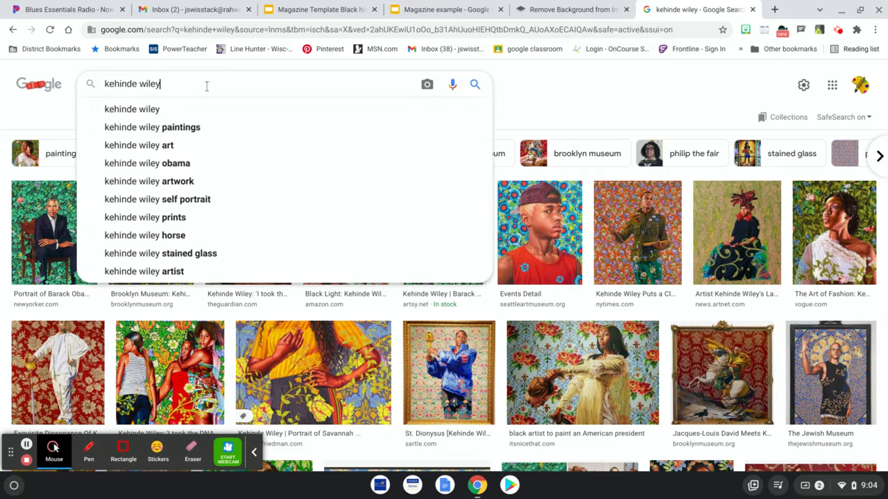
key("BackSpace")
key("BackSpace")
key("BackSpace")
key("BackSpace")
key("BackSpace")
key("BackSpace")
key("BackSpace")
key("BackSpace")
key("BackSpace")
key("BackSpace")
key("BackSpace")
key("BackSpace")
key("BackSpace")
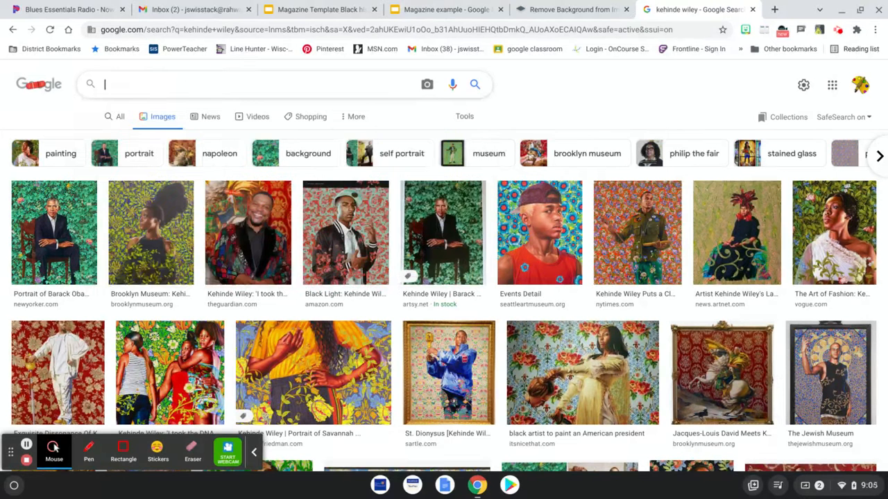
type("Art news")
key("Return")
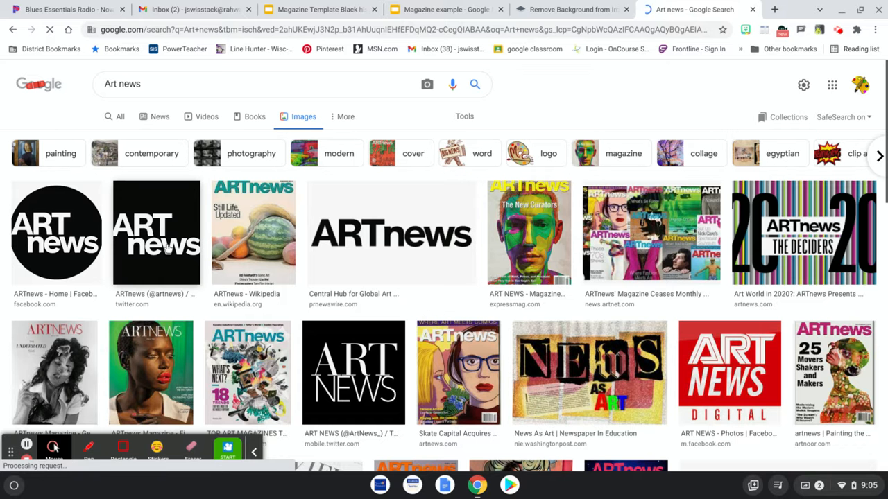
Try to remove the background from the square white-on-black ARTnews logo with remove.bg
left_click_drag(166, 247, 441, 146)
left_click_drag(565, 33, 393, 185)
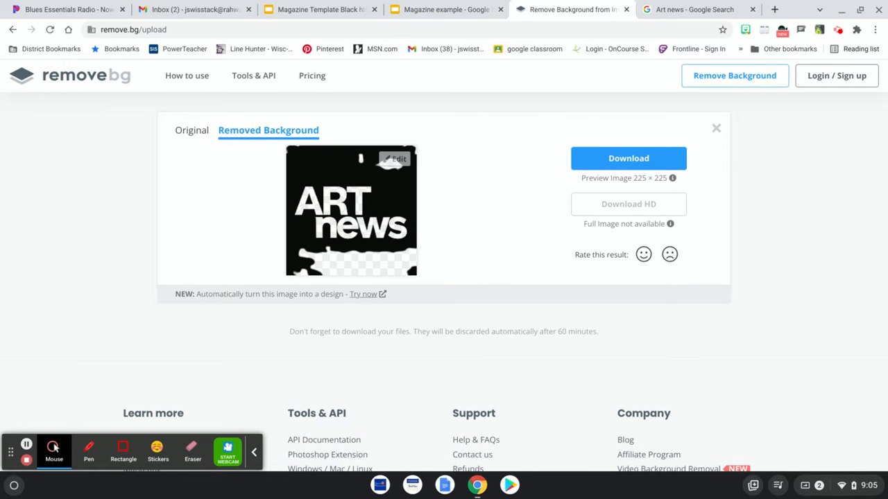
Return to the Art news image results and send the wide black-on-white ARTnews logo to remove.bg for background removal
left_click(675, 12)
left_click(293, 272)
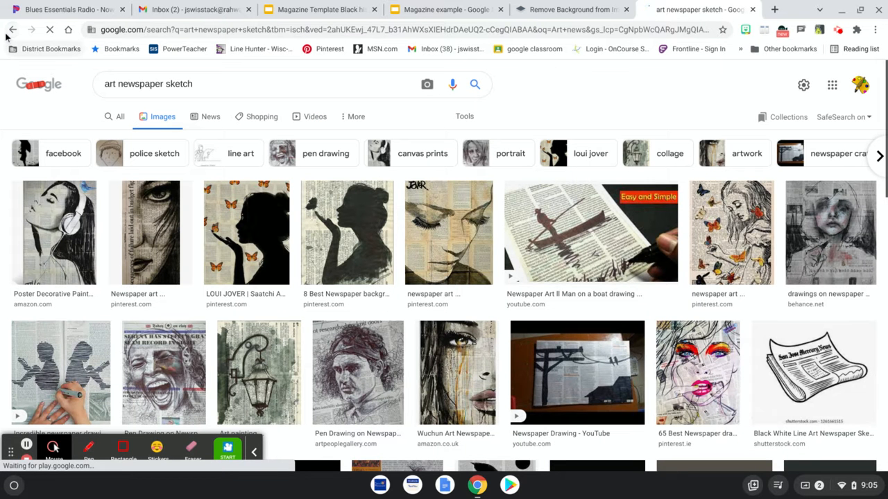
left_click(8, 32)
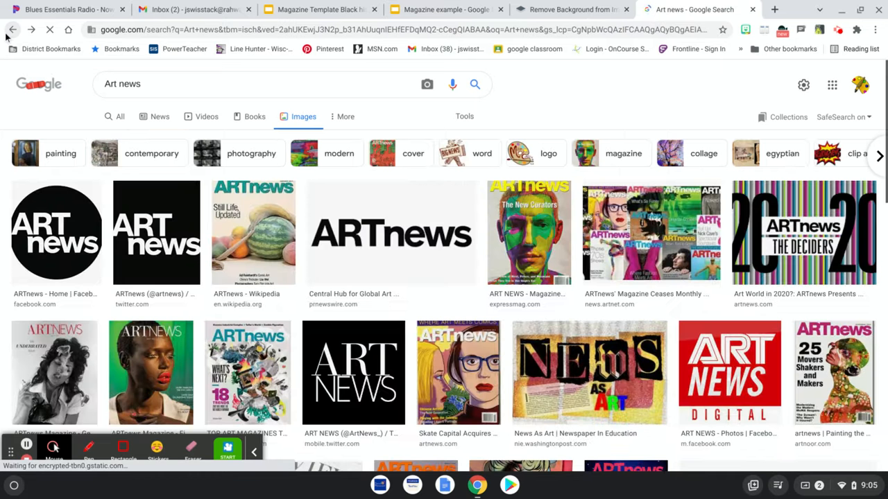
left_click_drag(418, 227, 409, 256)
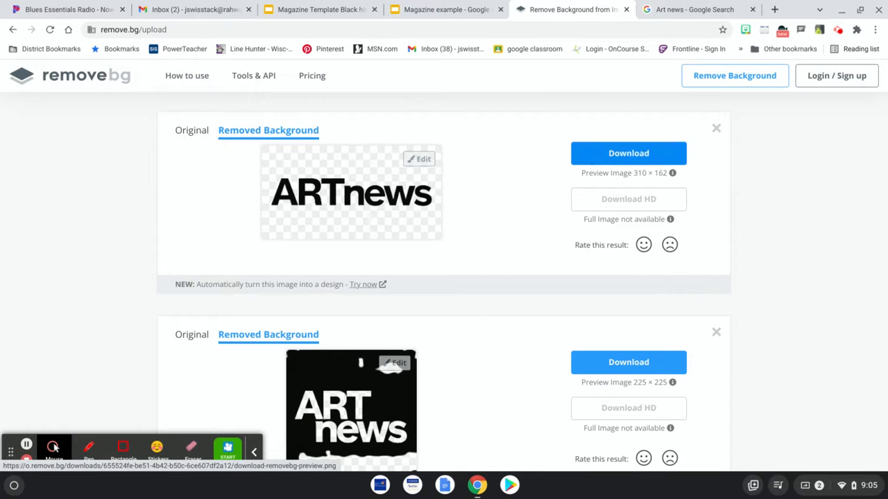
Switch back to the Magazine example presentation and examine the available sources for inserting an image
left_click(446, 11)
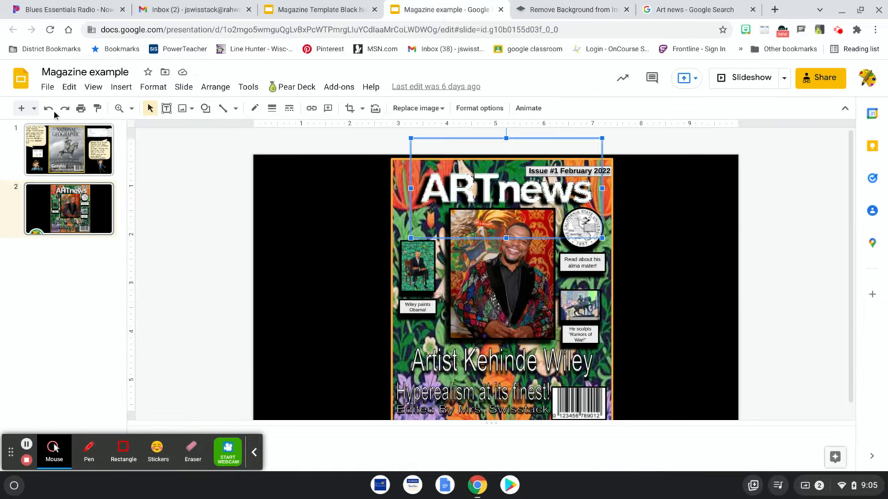
left_click(121, 87)
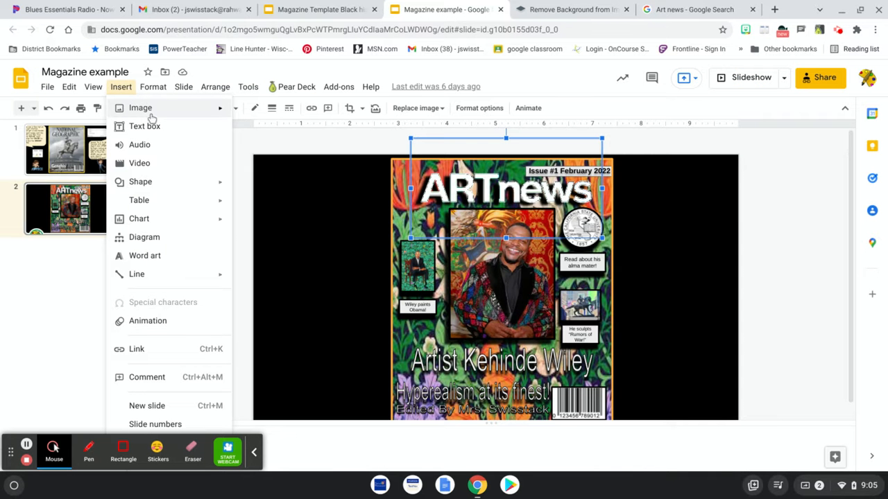
mouse_move(148, 115)
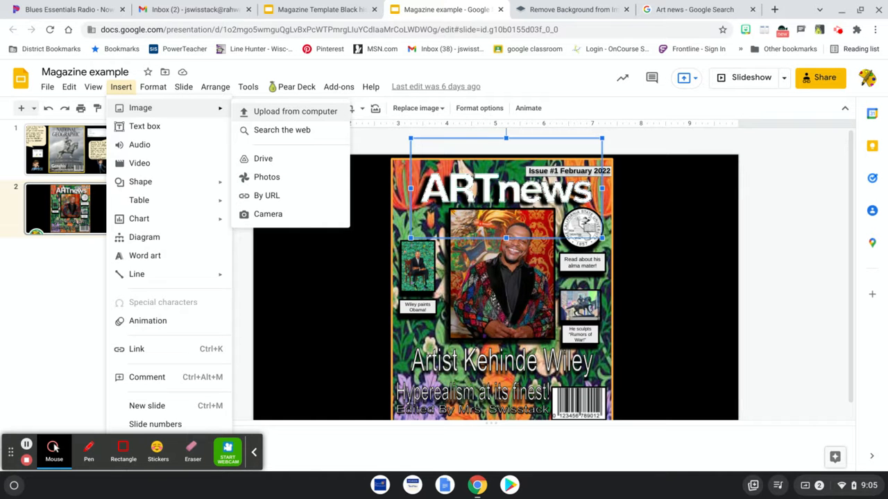
left_click(323, 297)
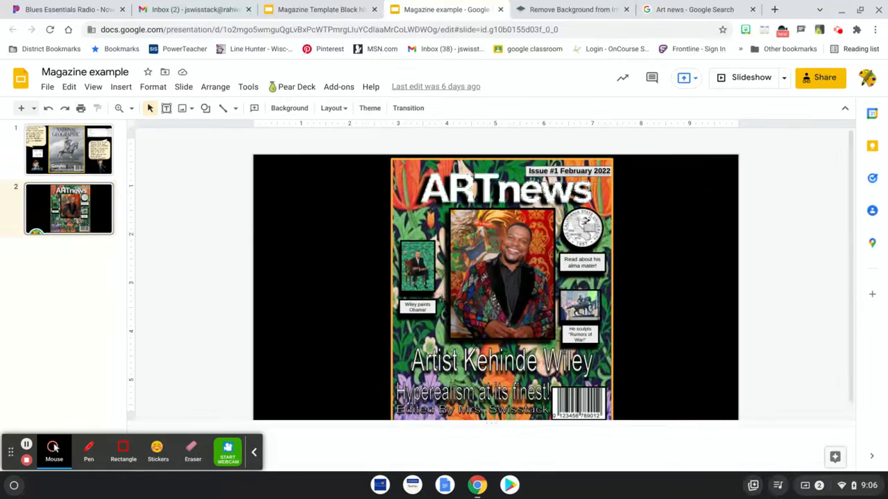
Select the large centre portrait and examine its border colour, border weight and border dash options
left_click(461, 251)
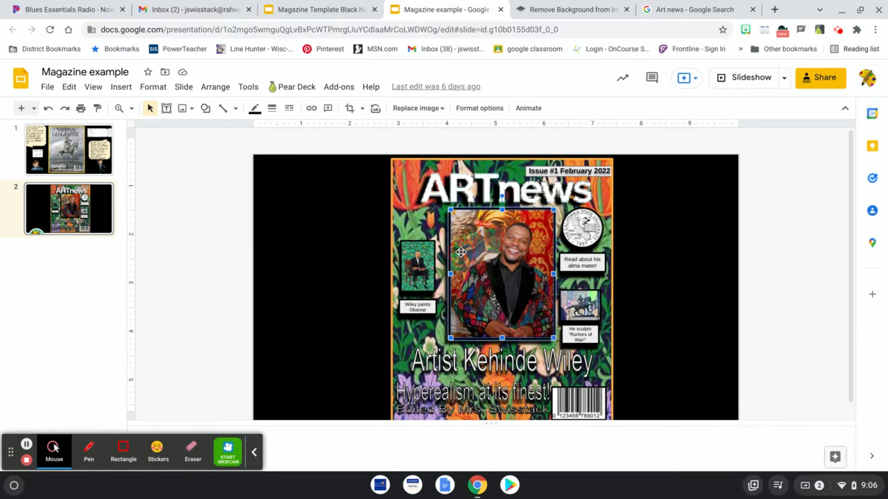
left_click(255, 111)
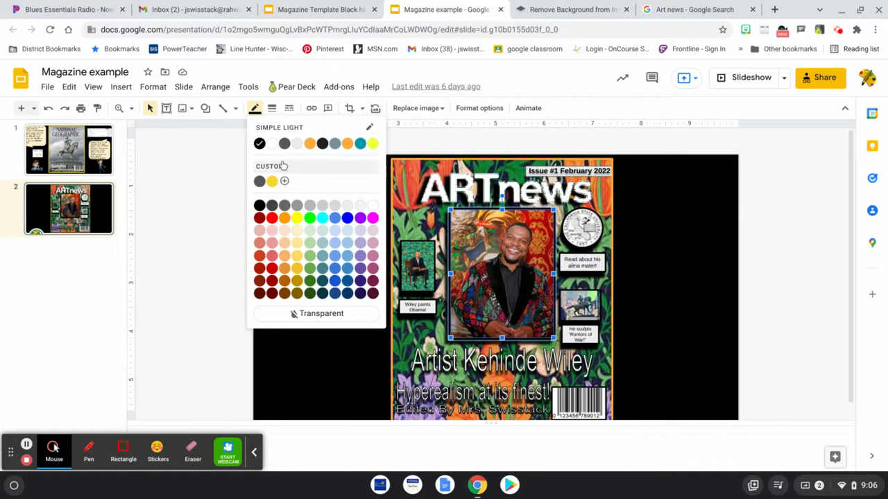
left_click(272, 110)
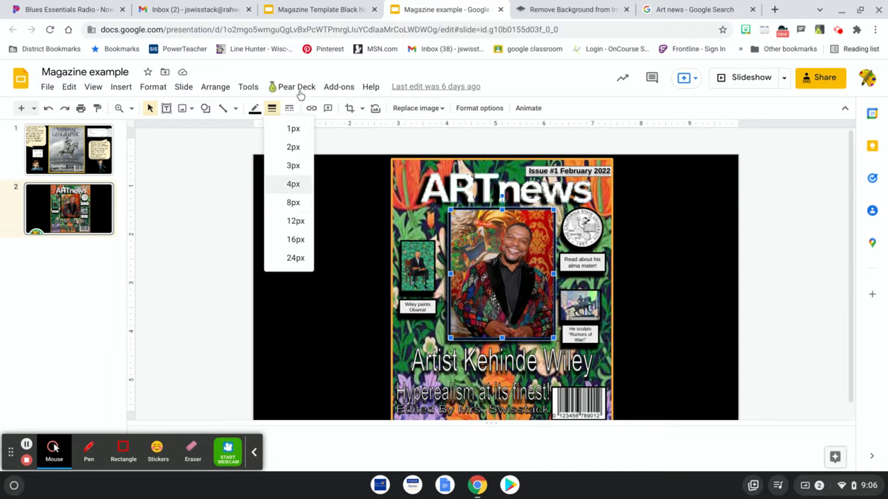
left_click(289, 108)
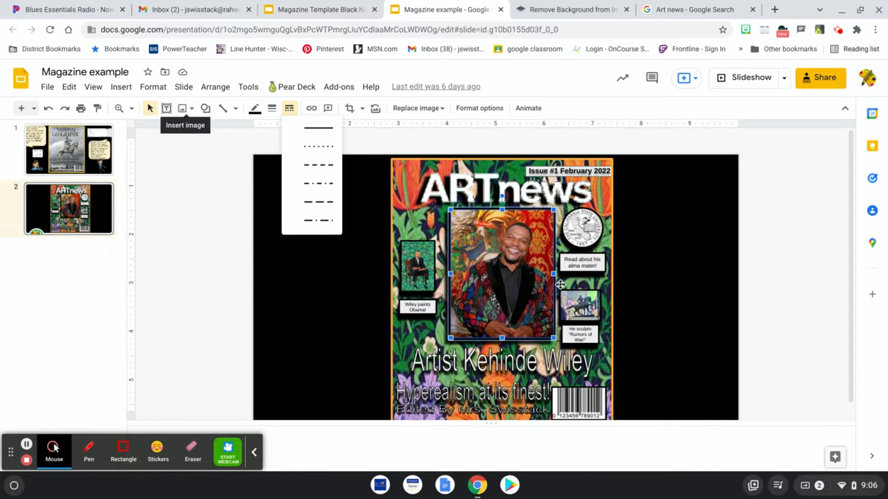
left_click(342, 303)
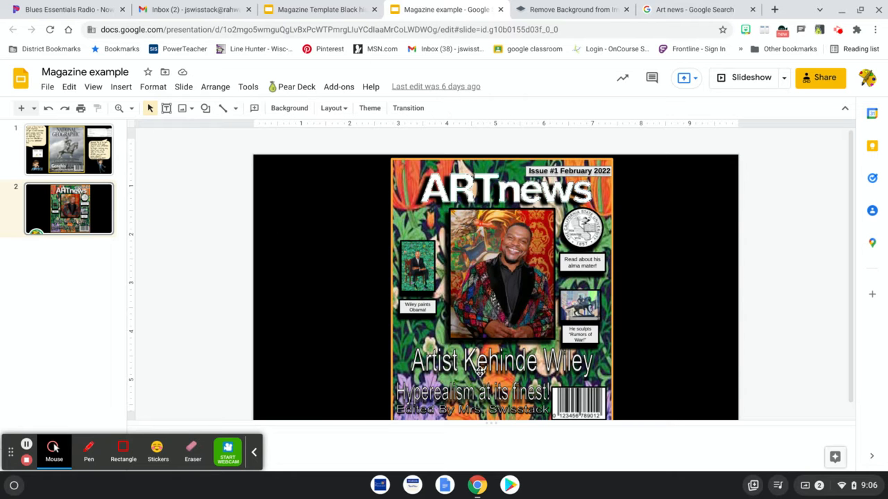
Open the format options of the large centre portrait and expand its drop shadow settings
left_click(479, 313)
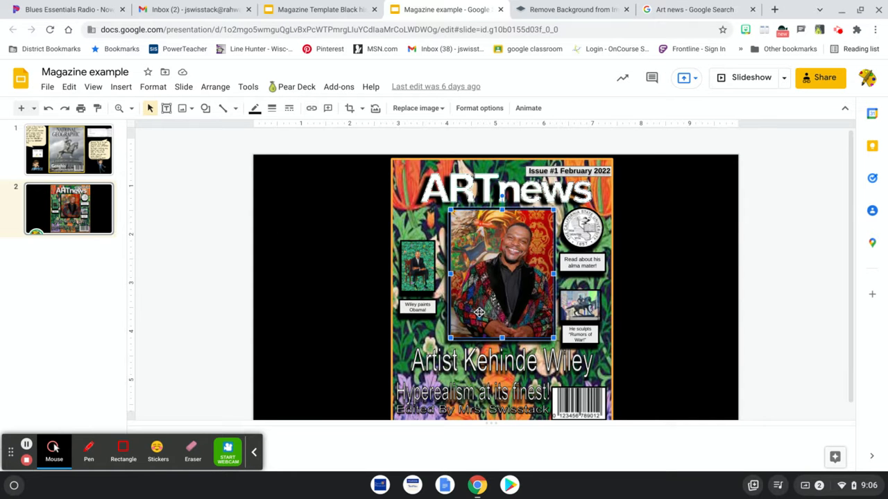
left_click(153, 86)
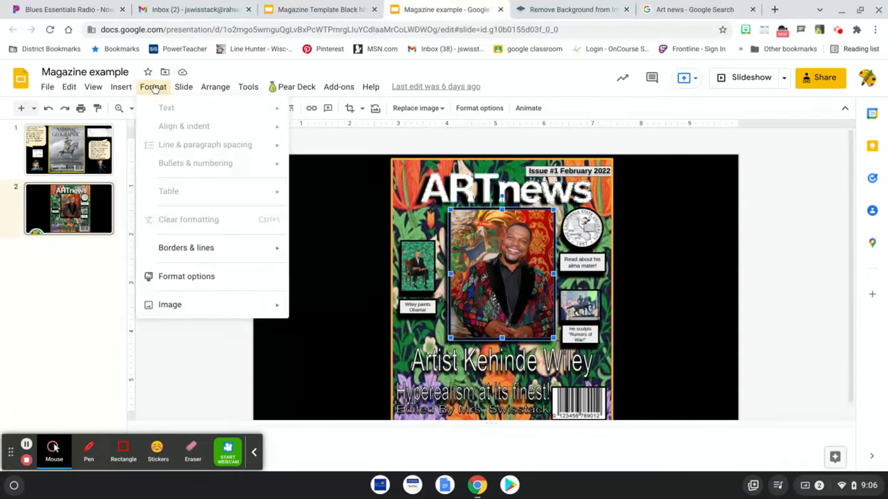
left_click(235, 278)
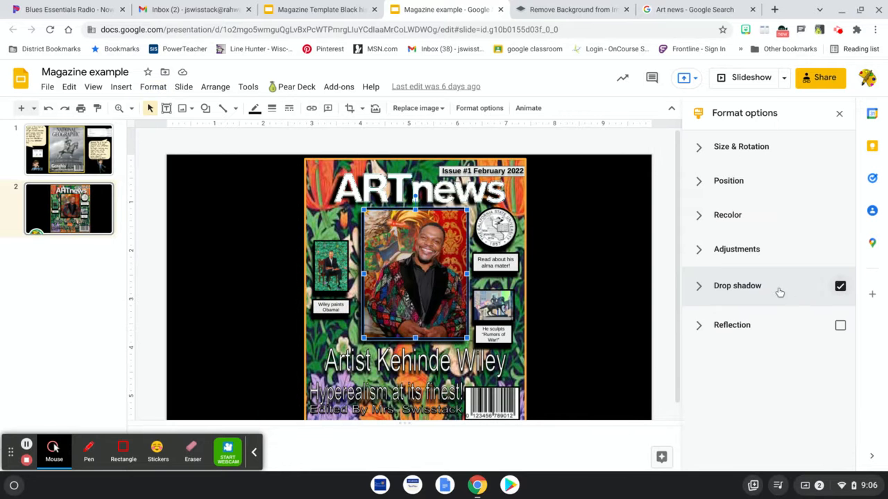
left_click(756, 291)
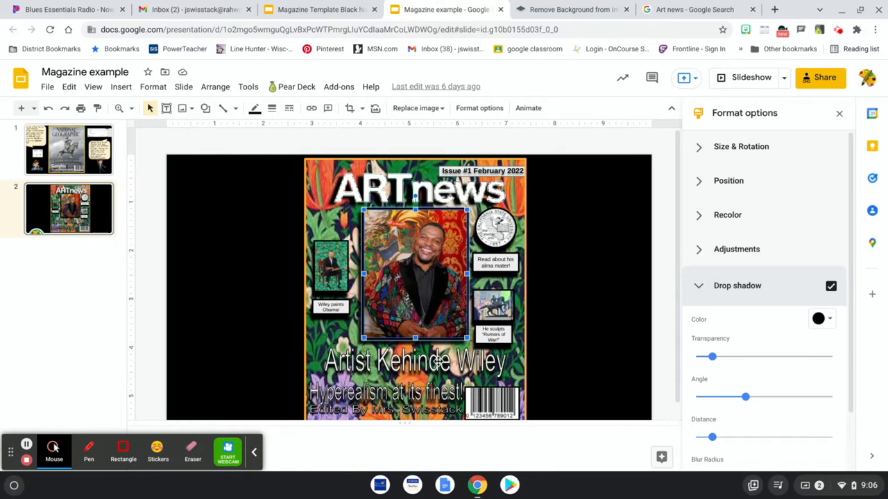
Insert word art reading "Great art" on the magazine cover slide
left_click(116, 89)
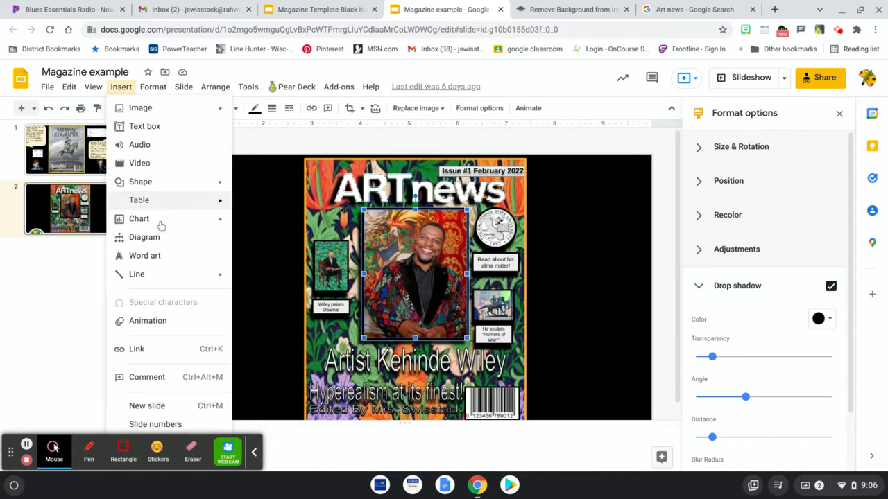
left_click(145, 255)
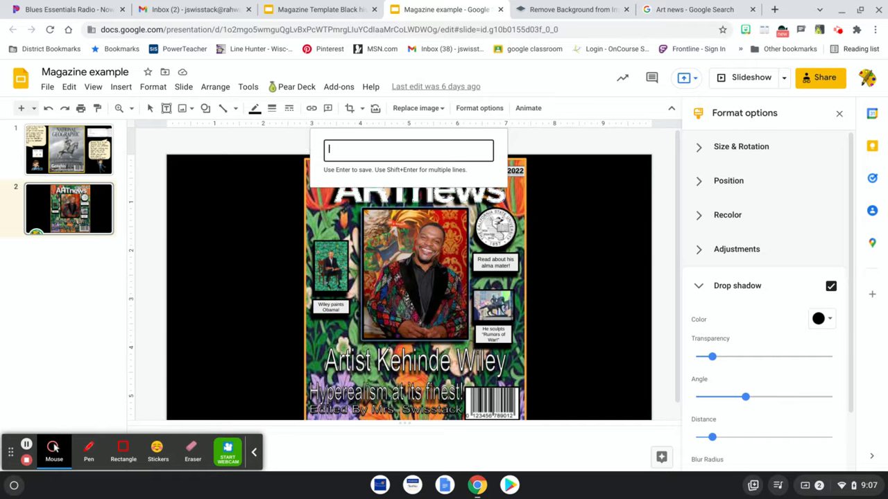
type("Great")
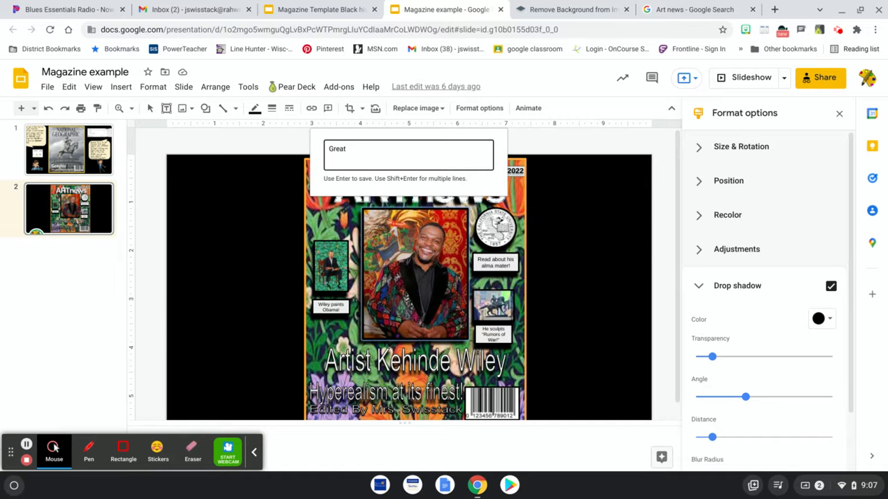
type(" art")
key("Return")
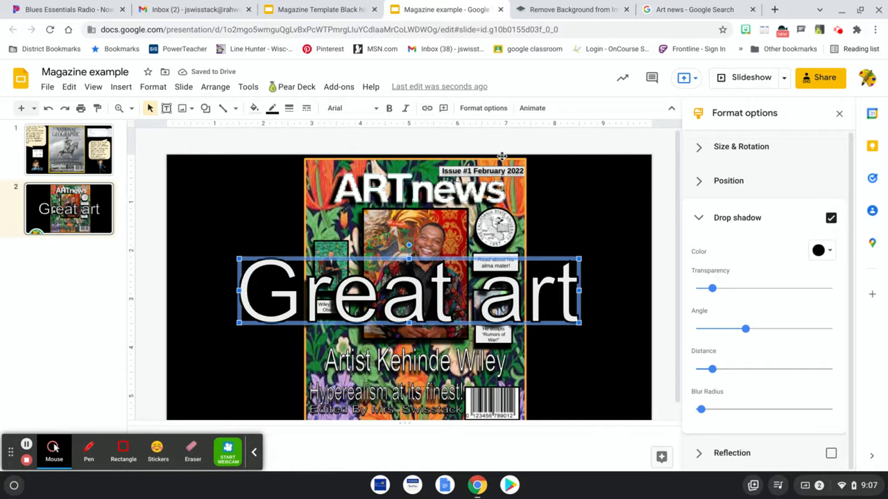
Open the font choices for the "Great art" word art
left_click(373, 110)
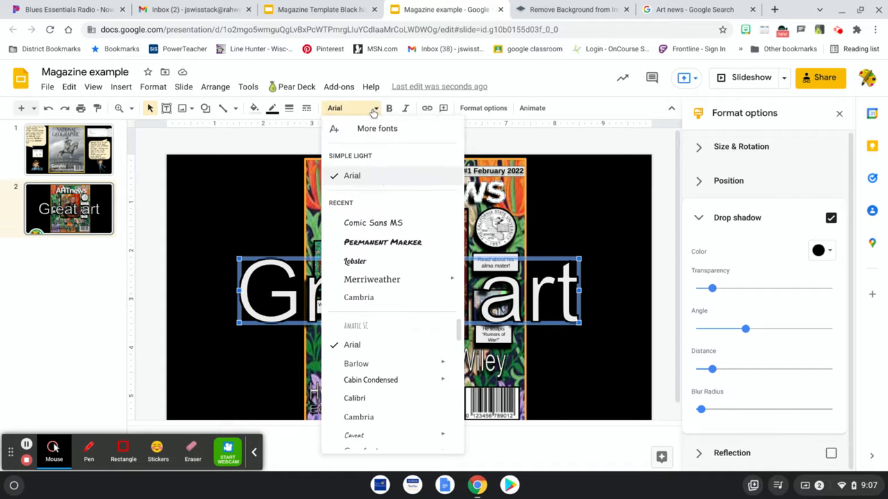